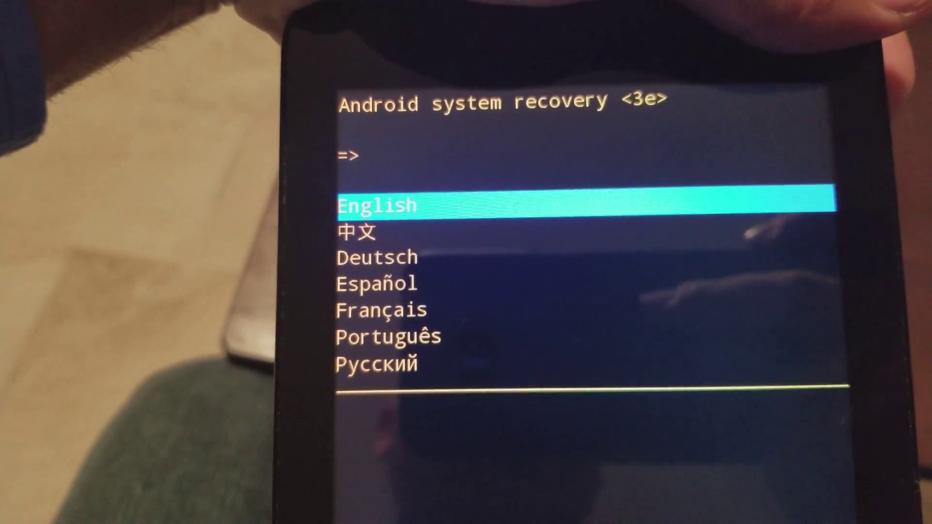
- Choose English as the recovery language to reach the main menu
{"action": "key", "text": "Return"}
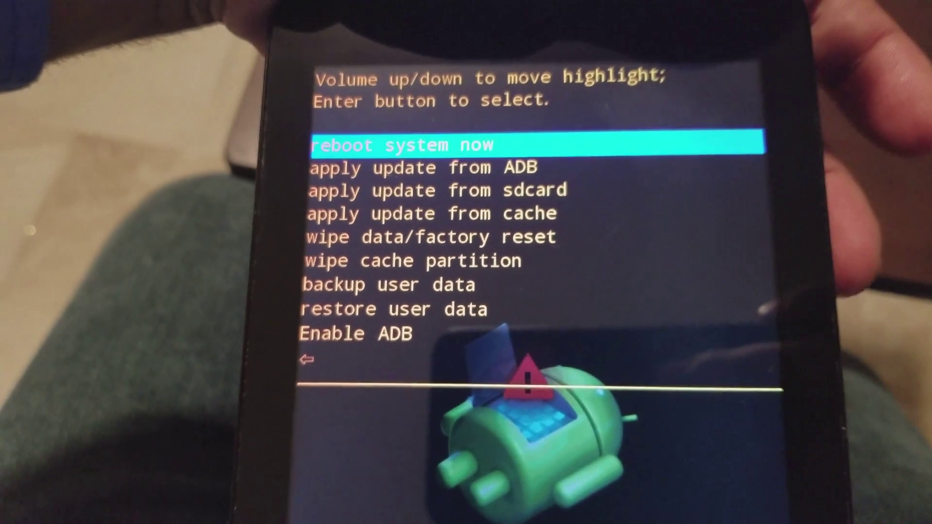
- Highlight and select 'wipe data/factory reset' from the recovery menu
{"action": "key", "text": "Down"}
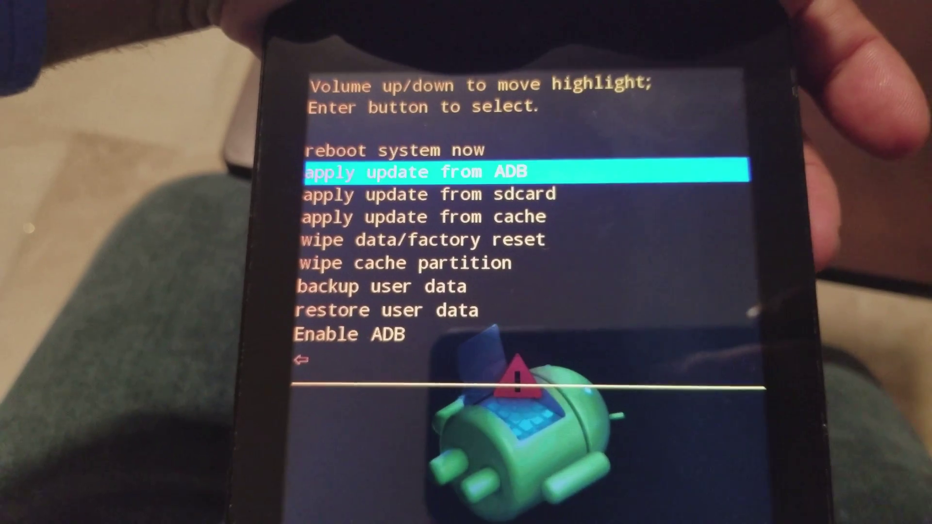
{"action": "key", "text": "Down"}
{"action": "key", "text": "Down"}
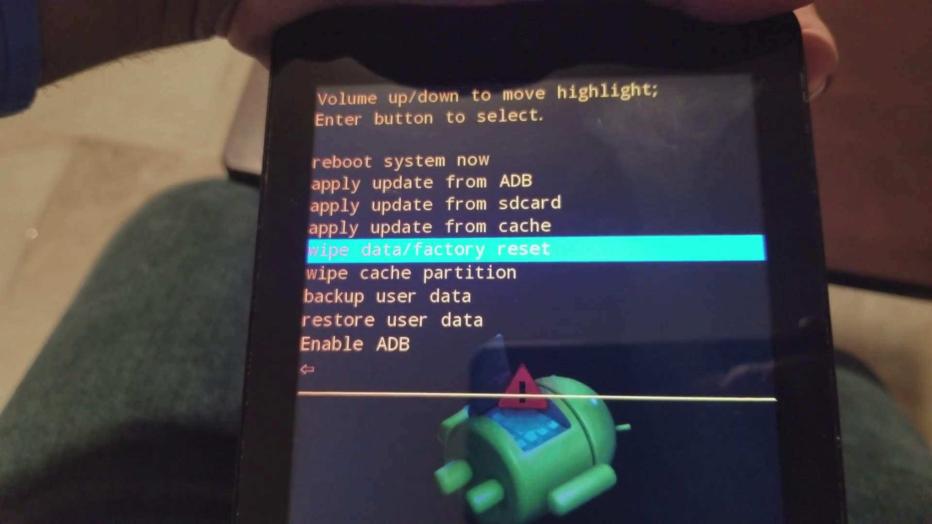
{"action": "key", "text": "Return"}
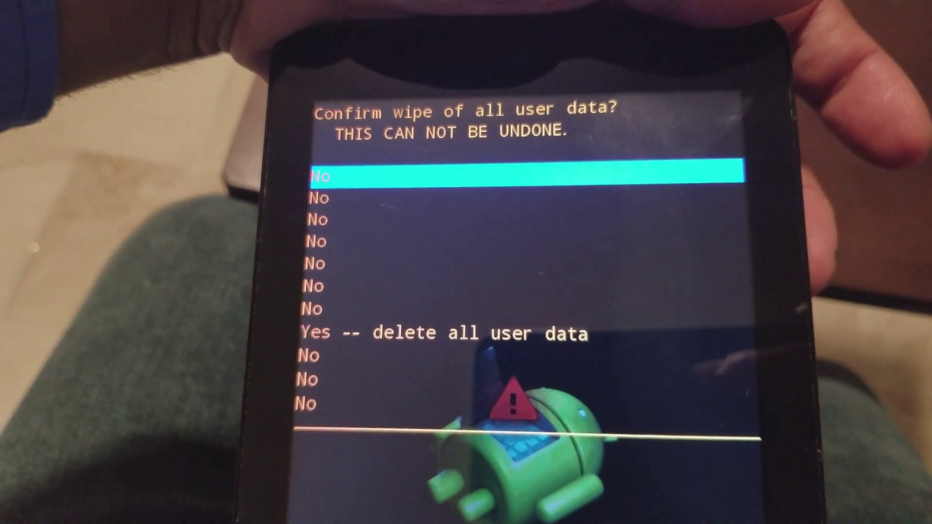
- Highlight 'Yes -- delete all user data' and confirm to start wiping /data
{"action": "key", "text": "Down"}
{"action": "key", "text": "Down"}
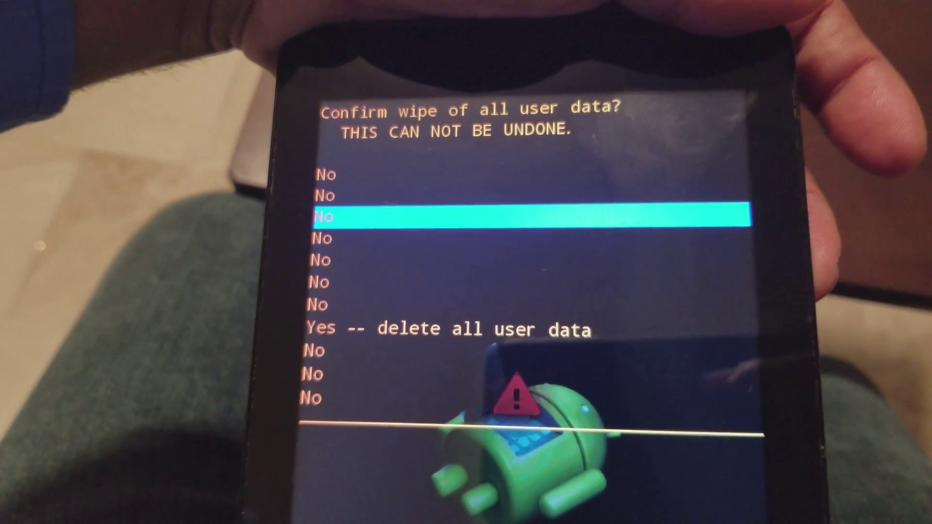
{"action": "key", "text": "Down"}
{"action": "key", "text": "Down"}
{"action": "key", "text": "Down"}
{"action": "key", "text": "Down"}
{"action": "key", "text": "Down"}
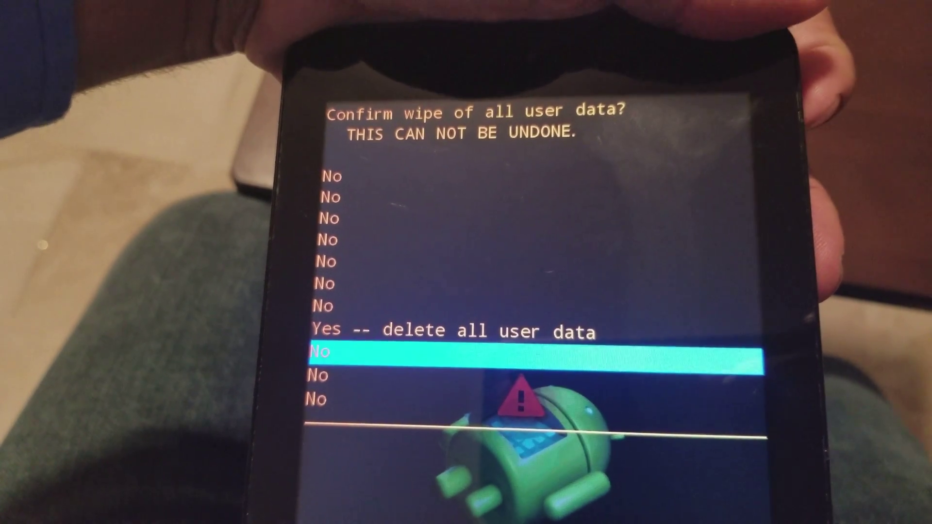
{"action": "key", "text": "Up"}
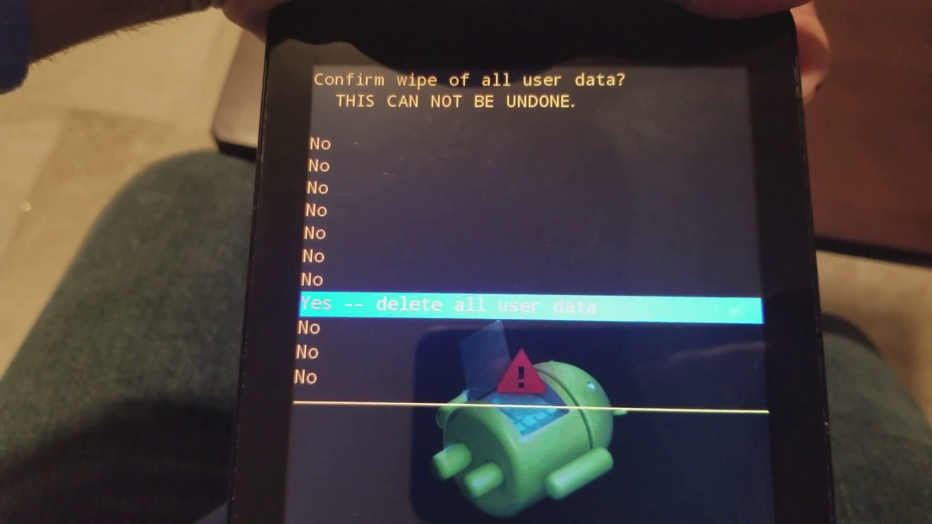
{"action": "key", "text": "Return"}
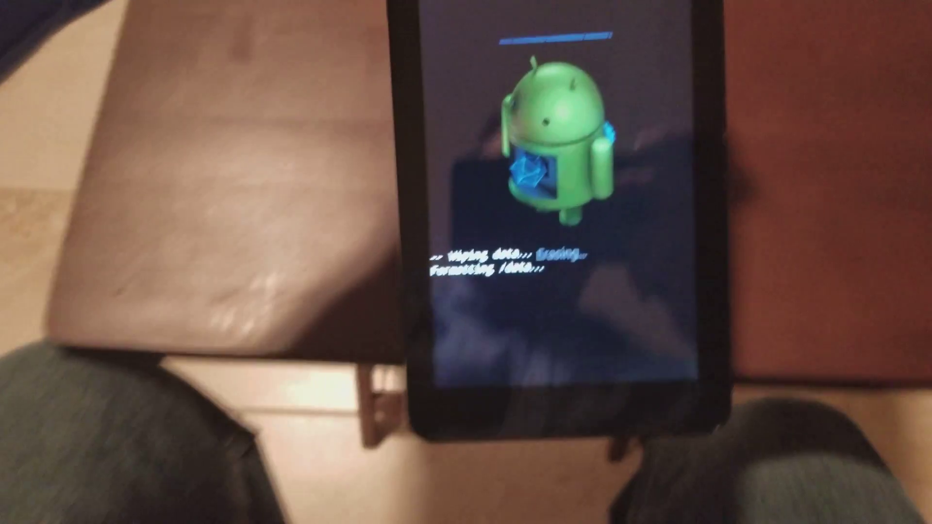